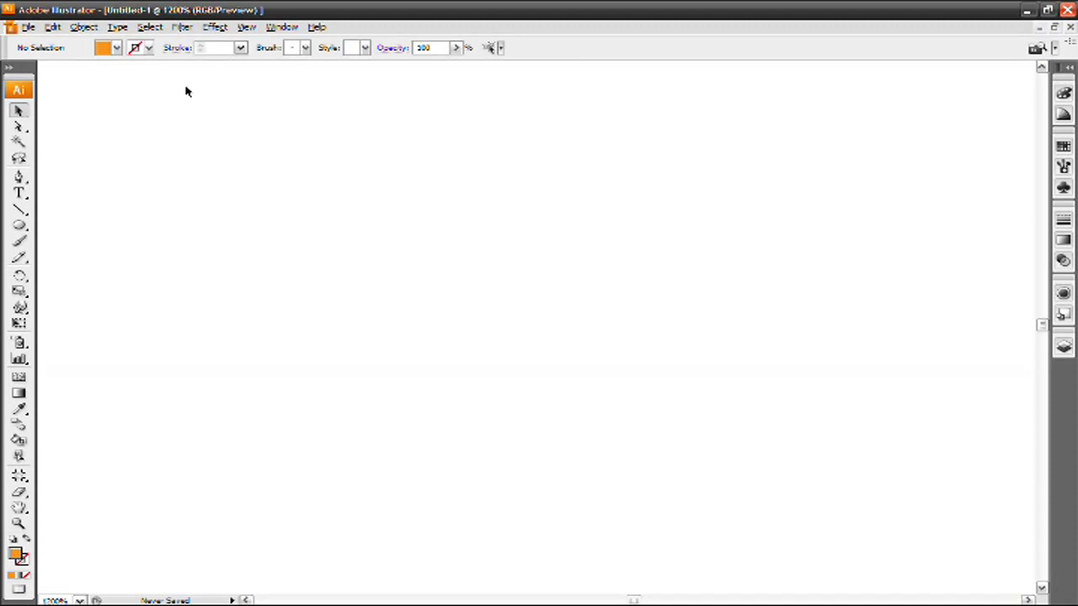
# Show the Layers panel and type large 'Video' text near the canvas centre on Layer 1
pyautogui.click(283, 28)
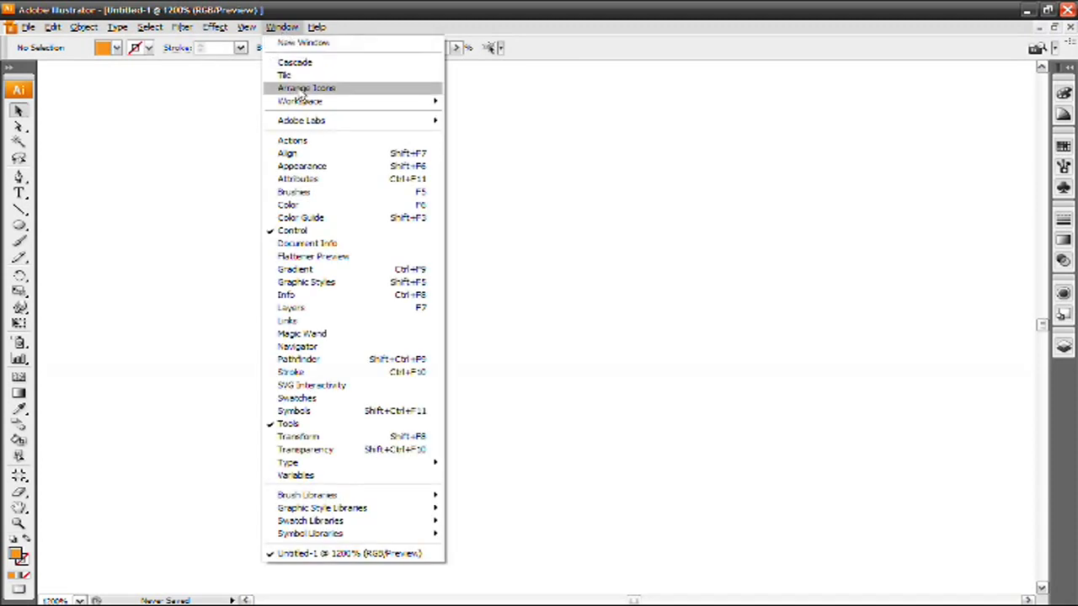
pyautogui.click(330, 311)
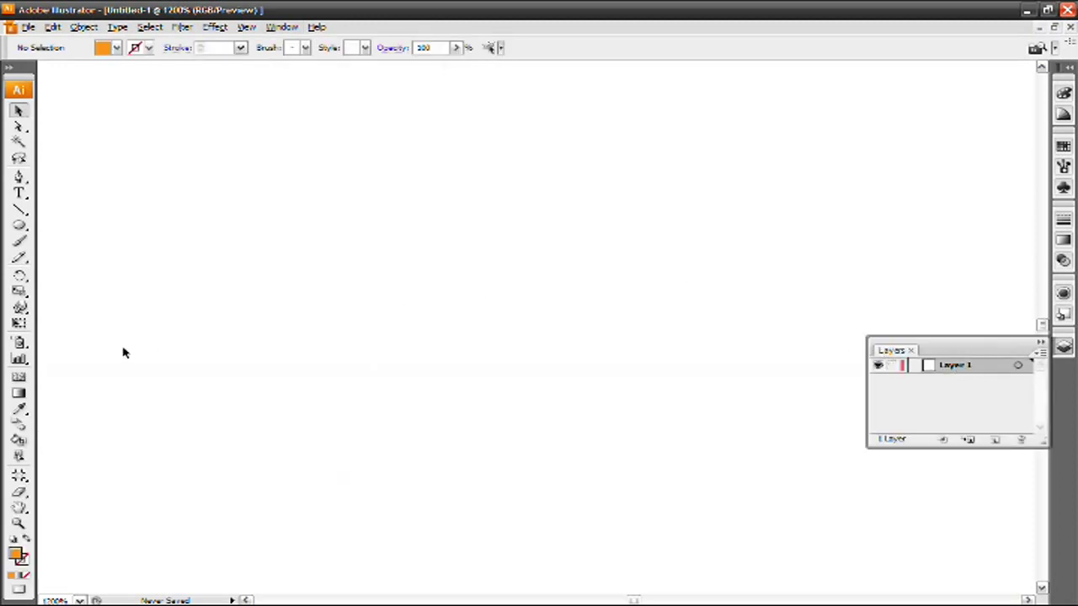
pyautogui.click(19, 197)
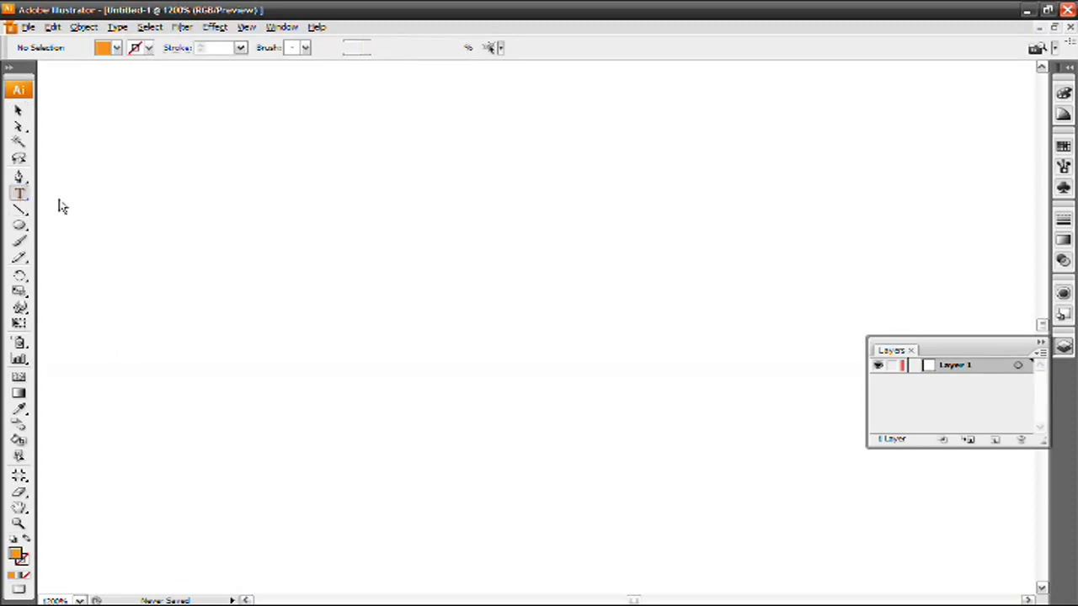
pyautogui.click(332, 277)
pyautogui.write('Video')
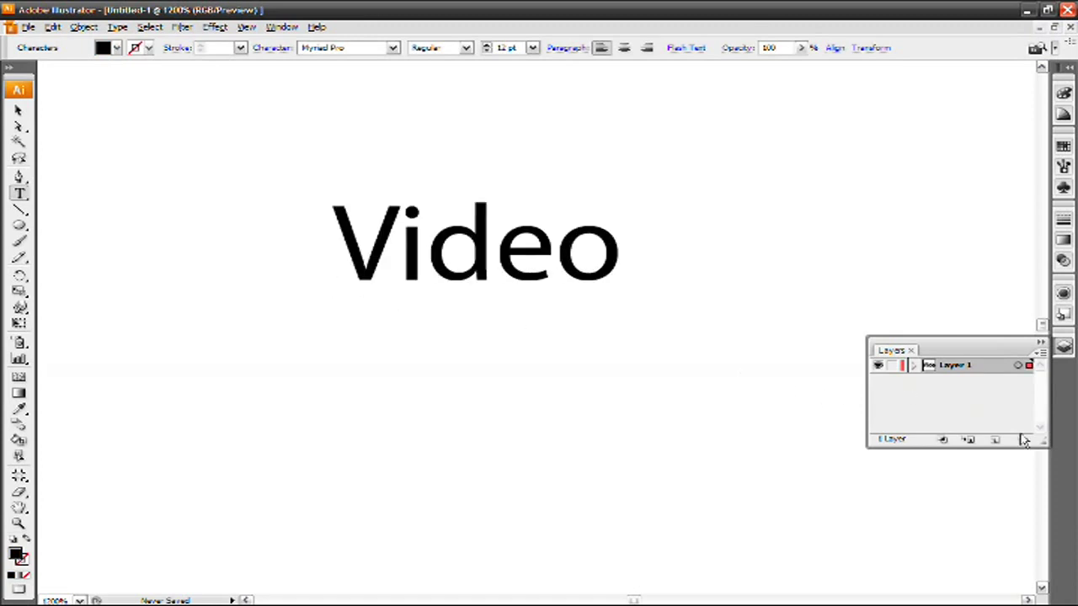
# Create Layer 2 and type the word 'orange' on it below 'Video'
pyautogui.click(994, 442)
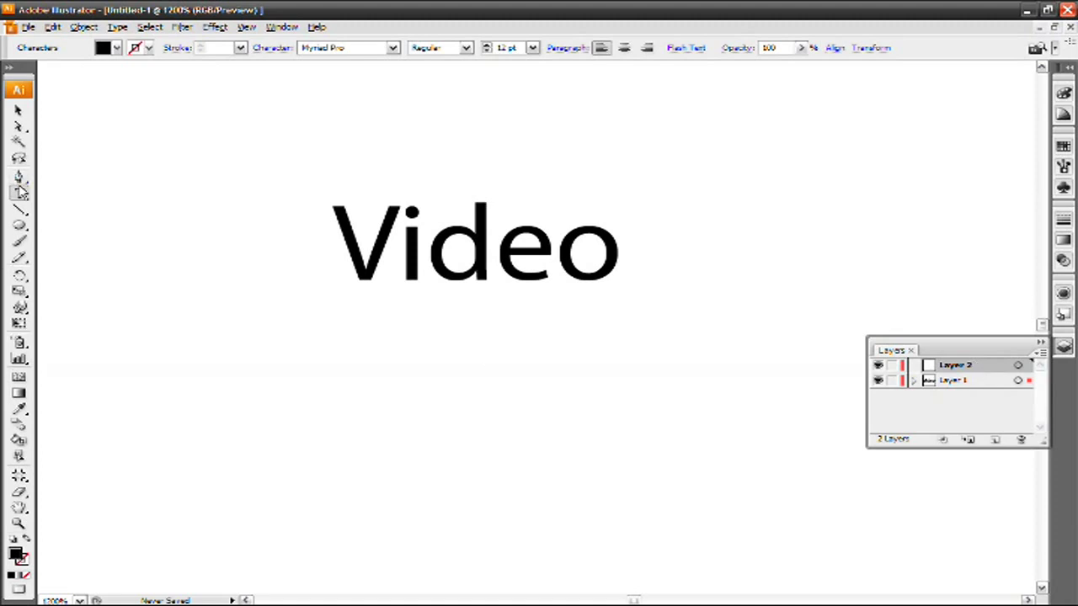
pyautogui.press('Escape')
pyautogui.click(917, 367)
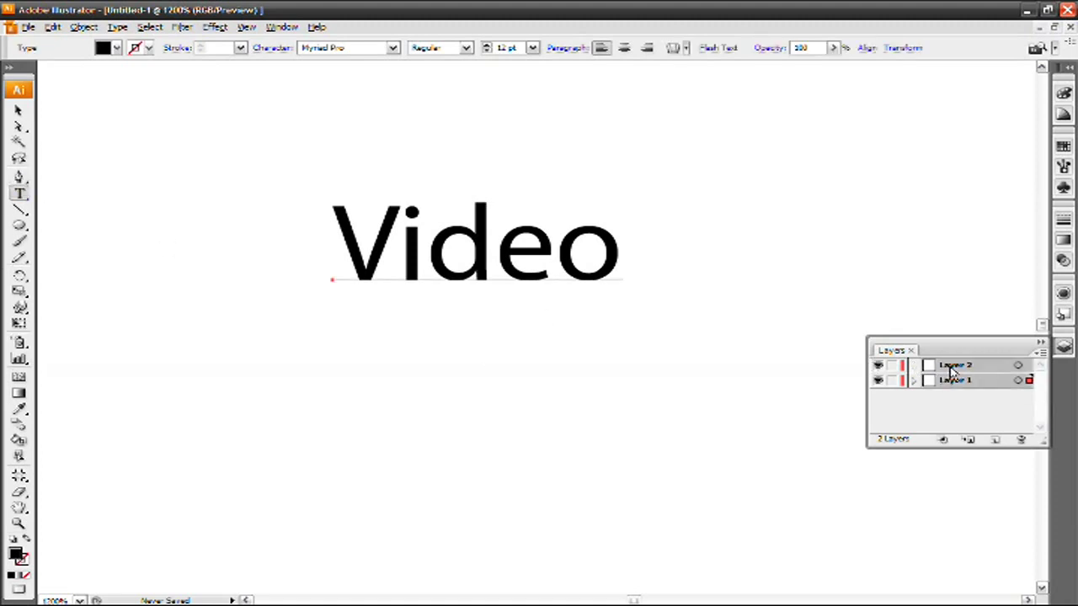
pyautogui.click(570, 378)
pyautogui.write('orange')
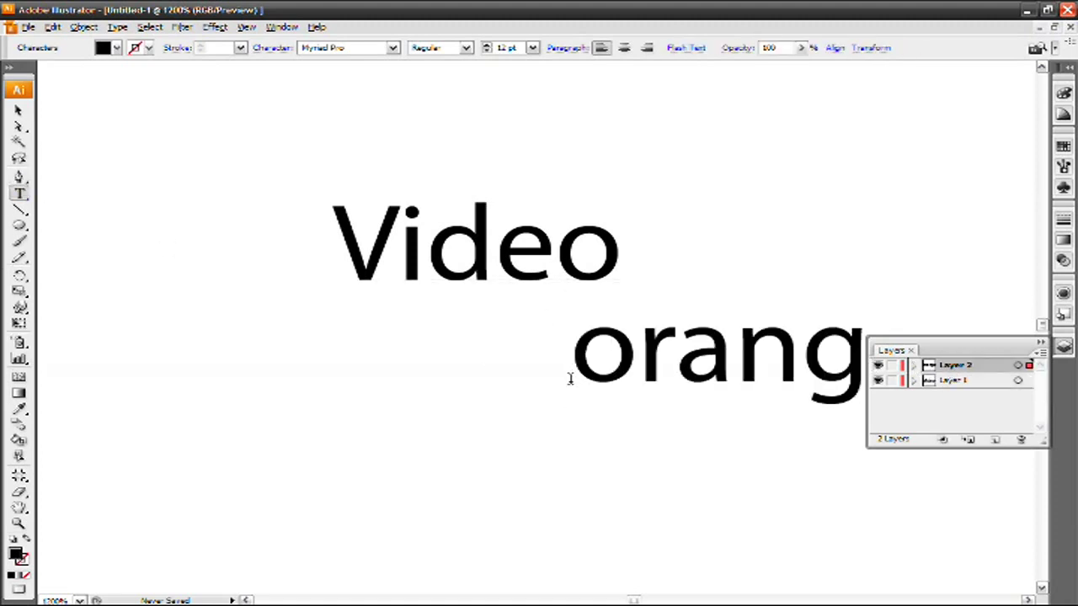
# Pan the view to centre both words and open the Move dialog for 'orange'
pyautogui.click(18, 507)
pyautogui.moveTo(329, 428); pyautogui.dragTo(190, 420)
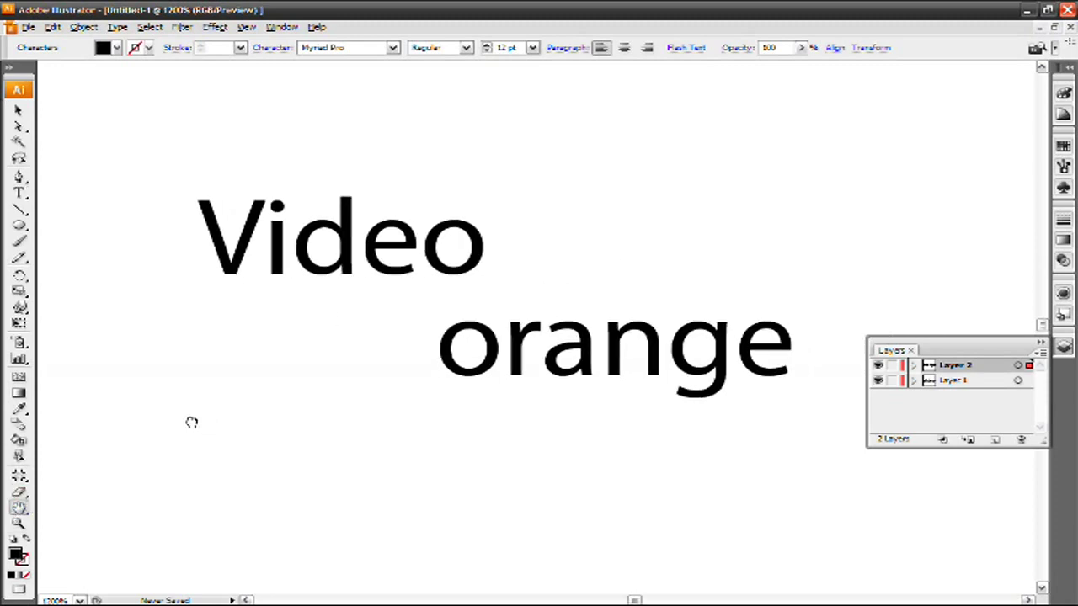
pyautogui.doubleClick(17, 112)
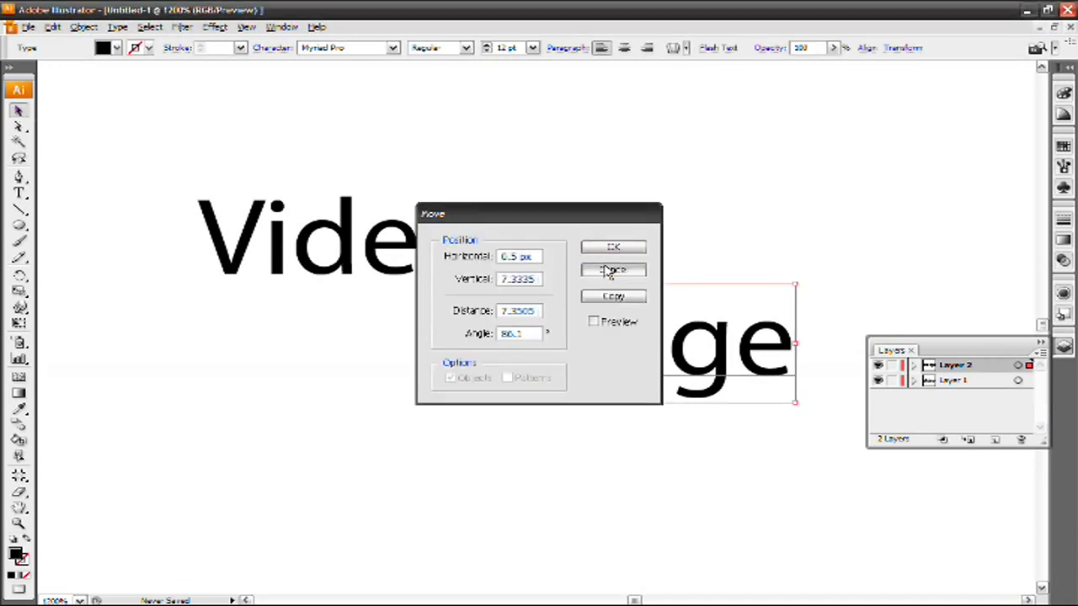
# Cancel the Move dialog so 'orange' stays where it is
pyautogui.click(612, 268)
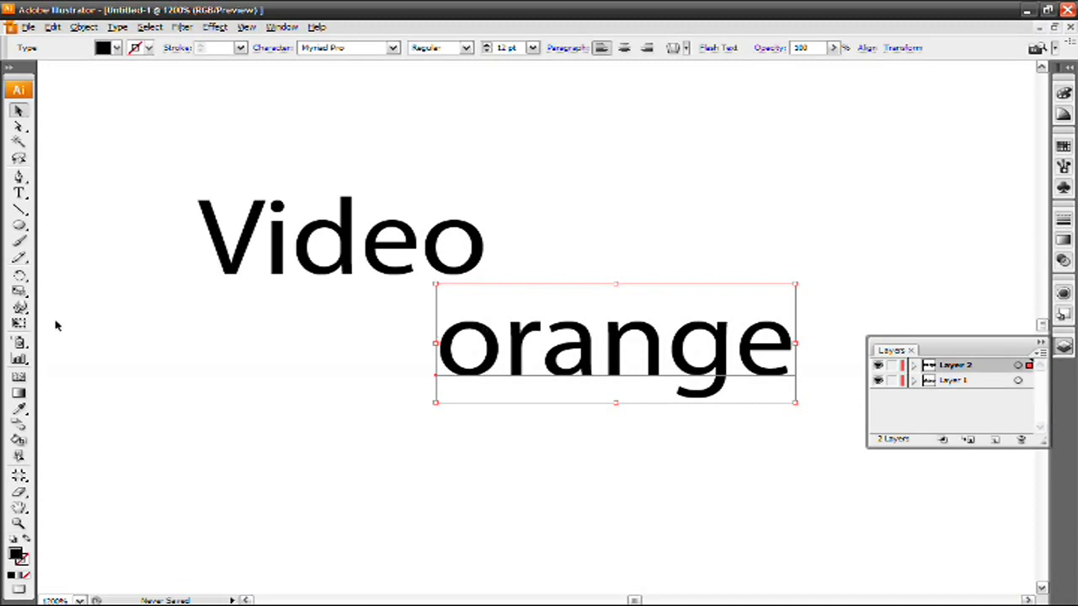
pyautogui.click(20, 195)
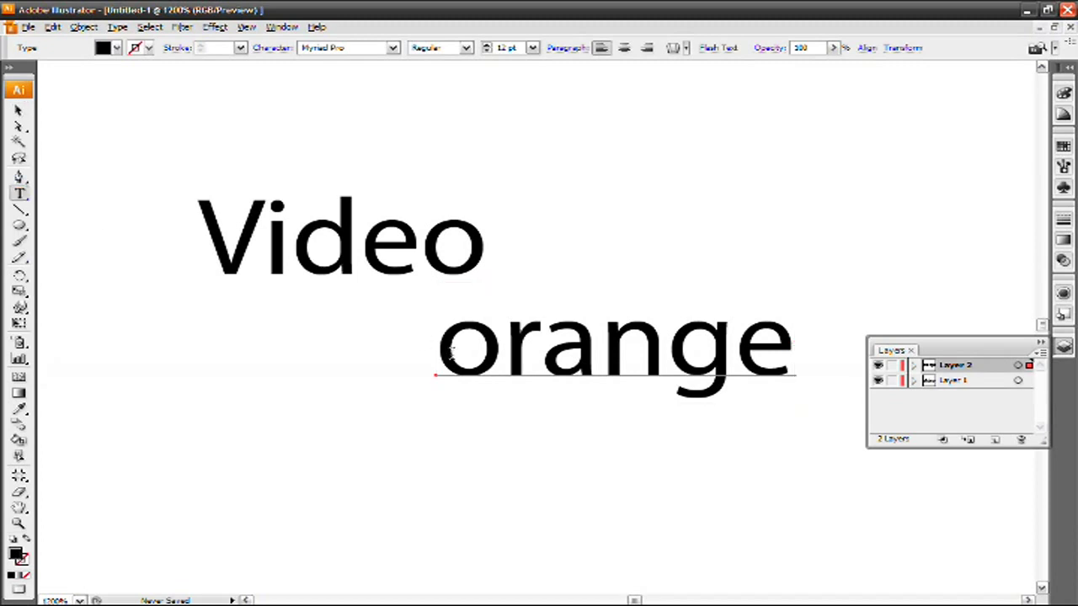
pyautogui.moveTo(437, 345); pyautogui.dragTo(830, 368)
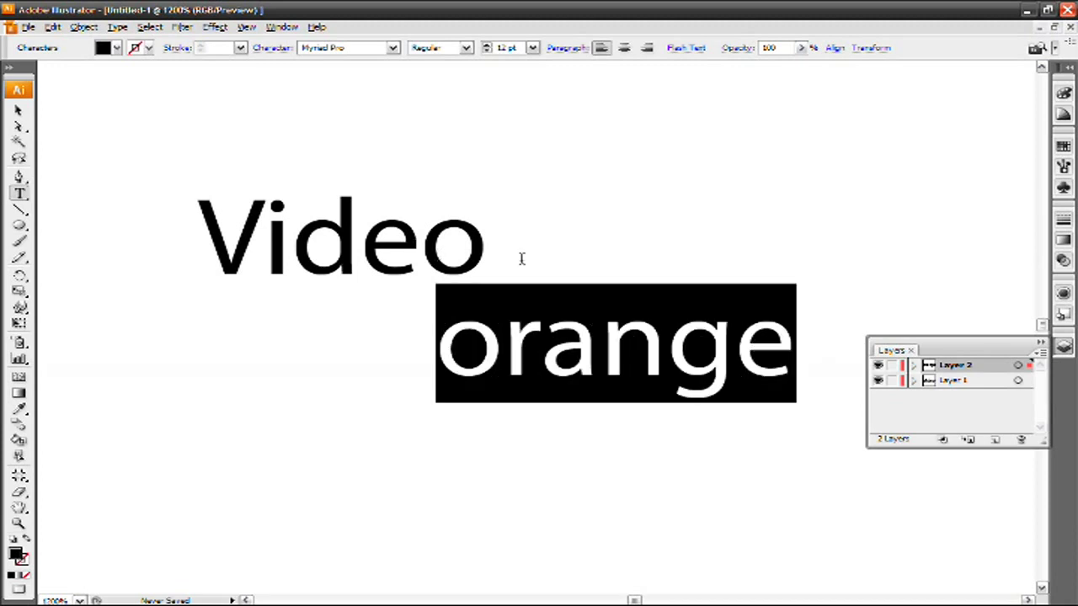
pyautogui.click(116, 48)
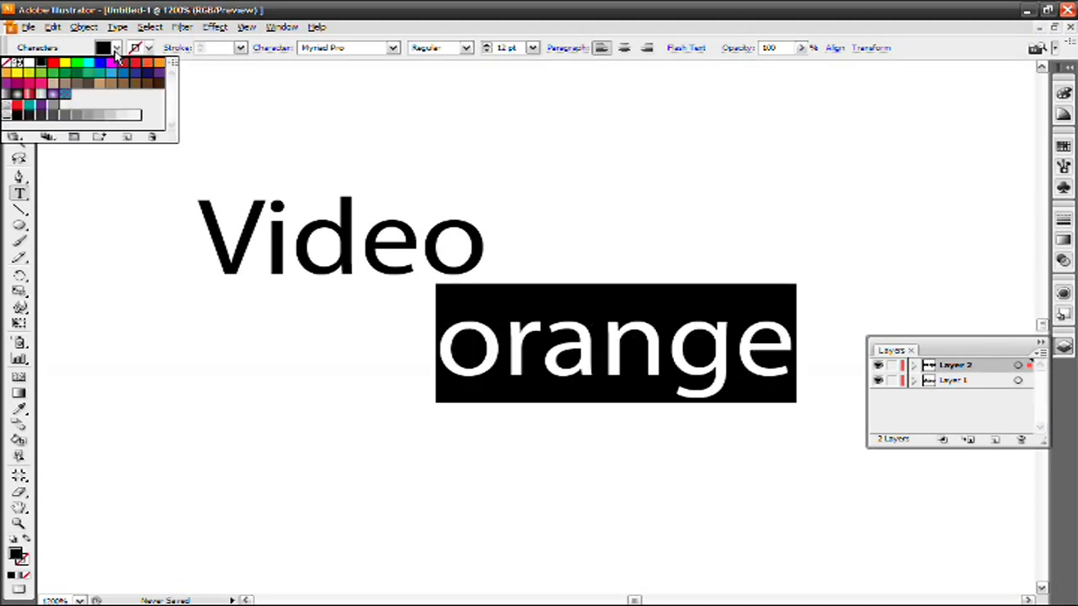
pyautogui.click(160, 65)
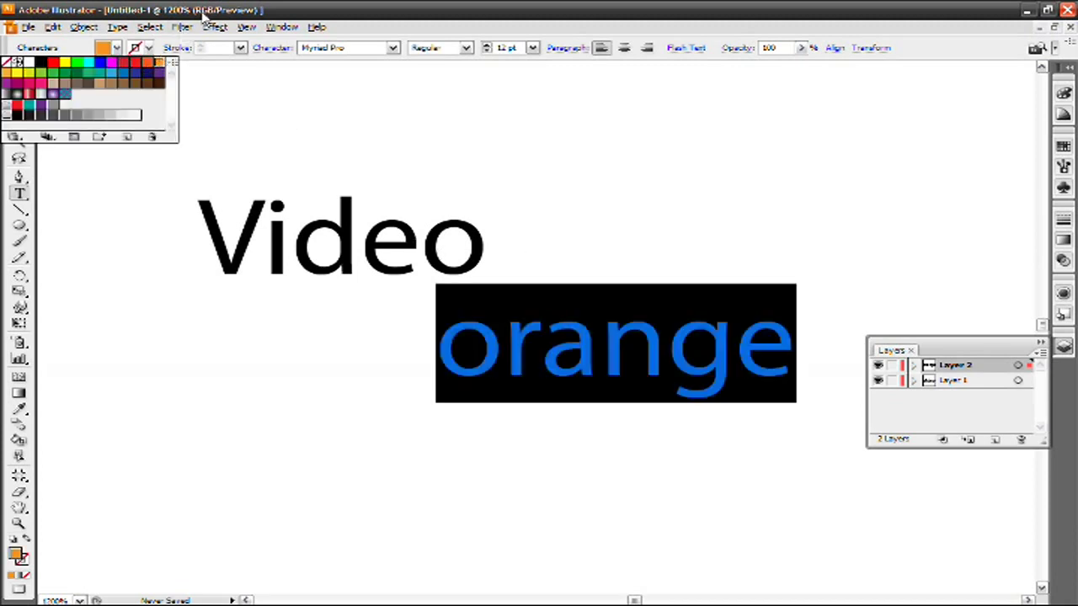
pyautogui.click(19, 112)
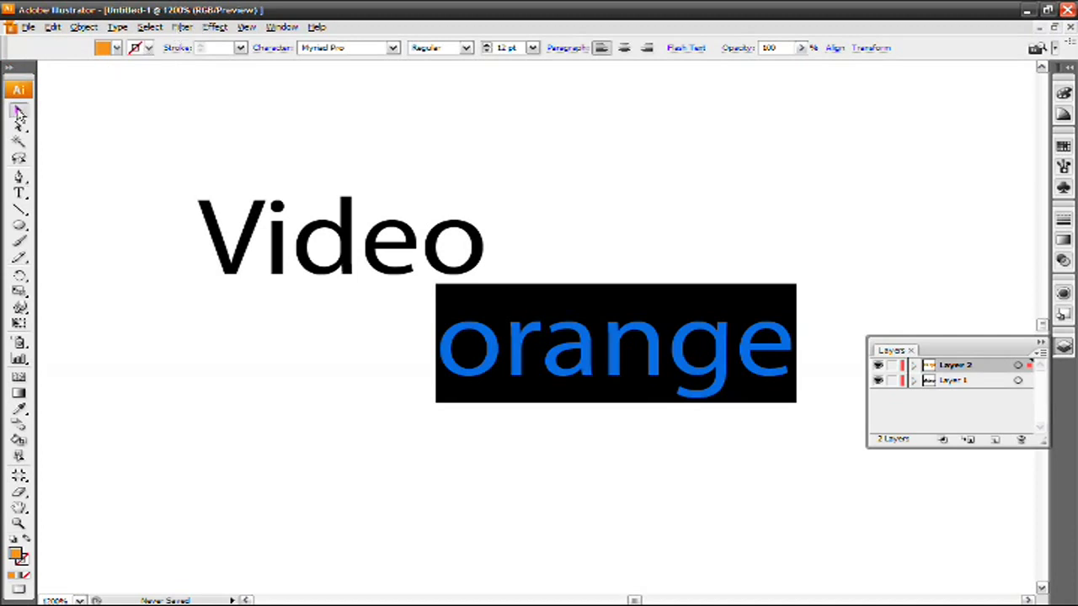
pyautogui.moveTo(491, 350); pyautogui.dragTo(487, 244)
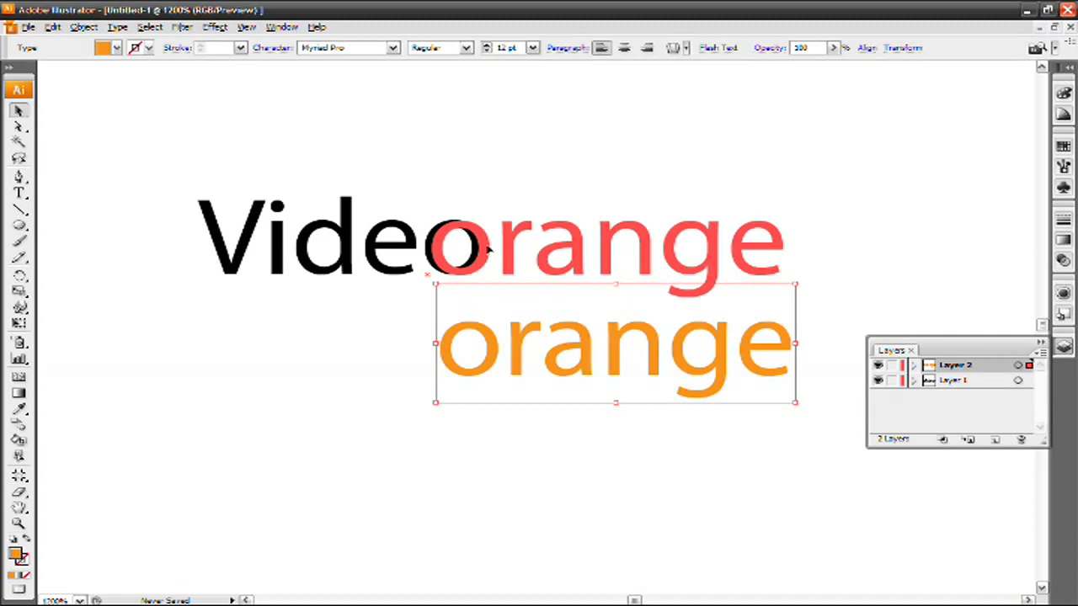
pyautogui.moveTo(487, 245); pyautogui.dragTo(481, 232)
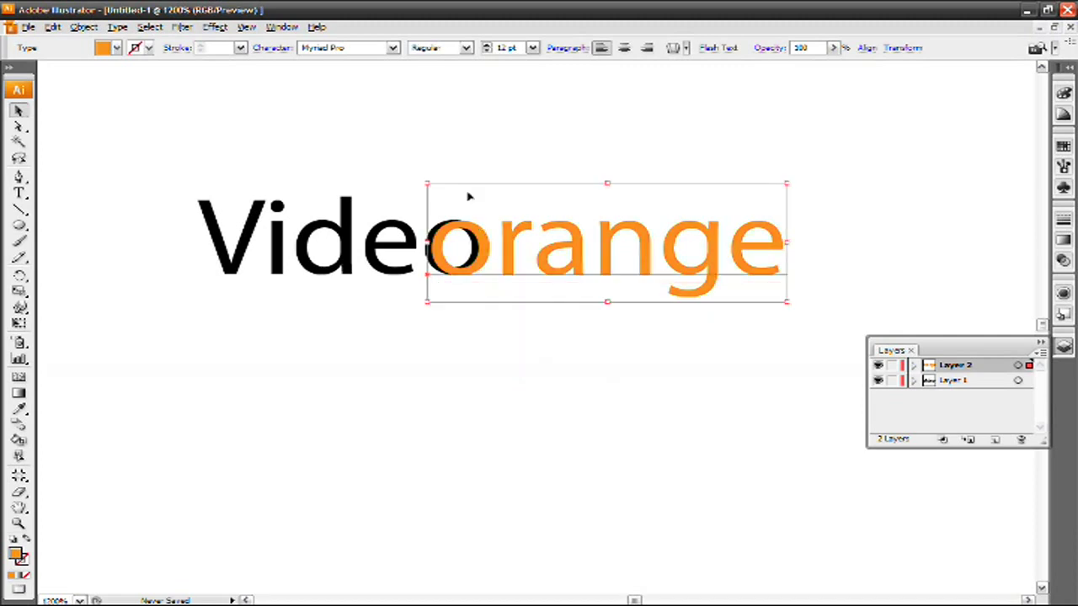
pyautogui.click(447, 163)
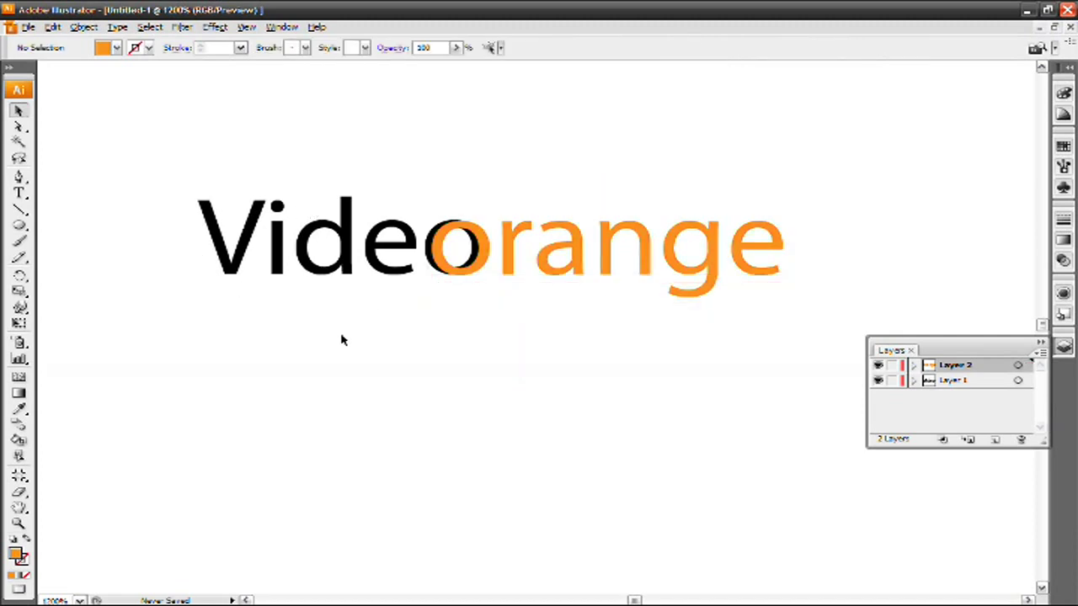
# Pan to free space at the left and add an empty Layer 3 above the text layers
pyautogui.click(18, 508)
pyautogui.moveTo(205, 427); pyautogui.dragTo(265, 462)
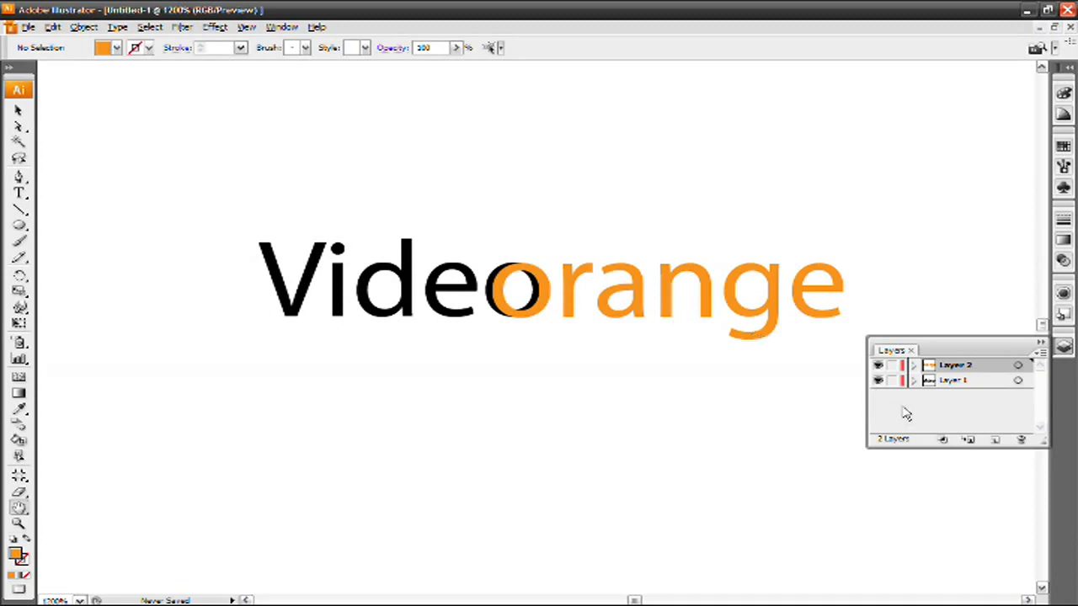
pyautogui.click(992, 440)
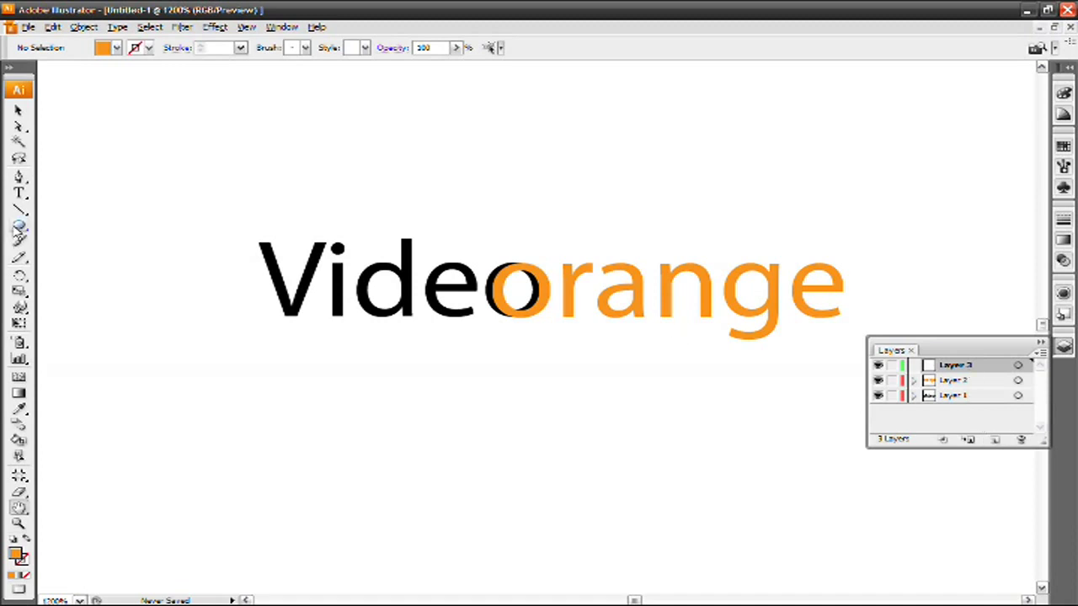
# Draw an orange circle left of 'Video', move Layer 3 below the text, and nudge it under the V
pyautogui.click(18, 227)
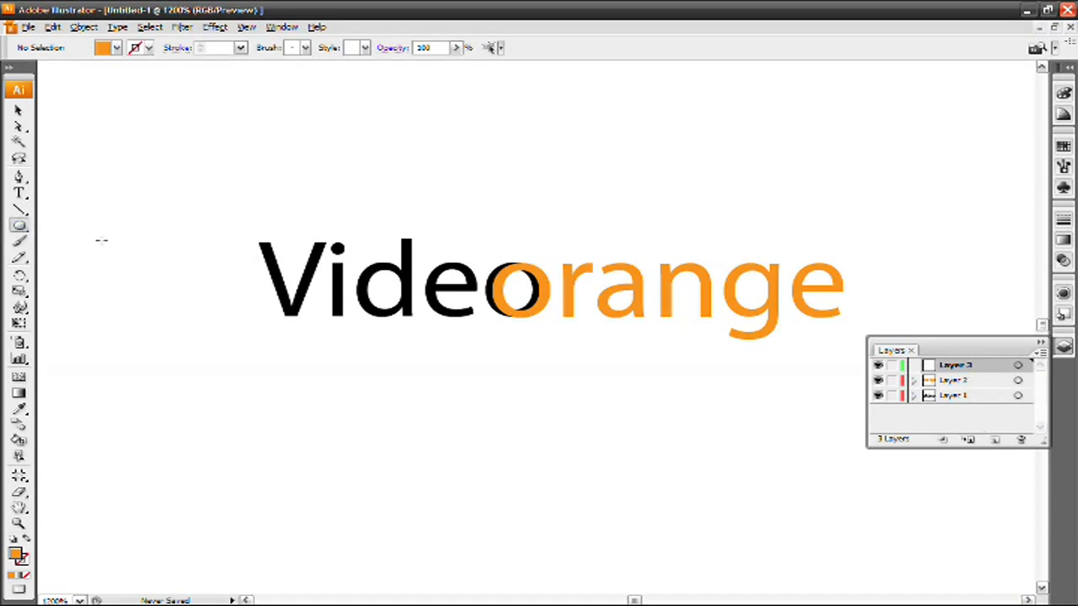
pyautogui.moveTo(140, 231); pyautogui.dragTo(273, 349)
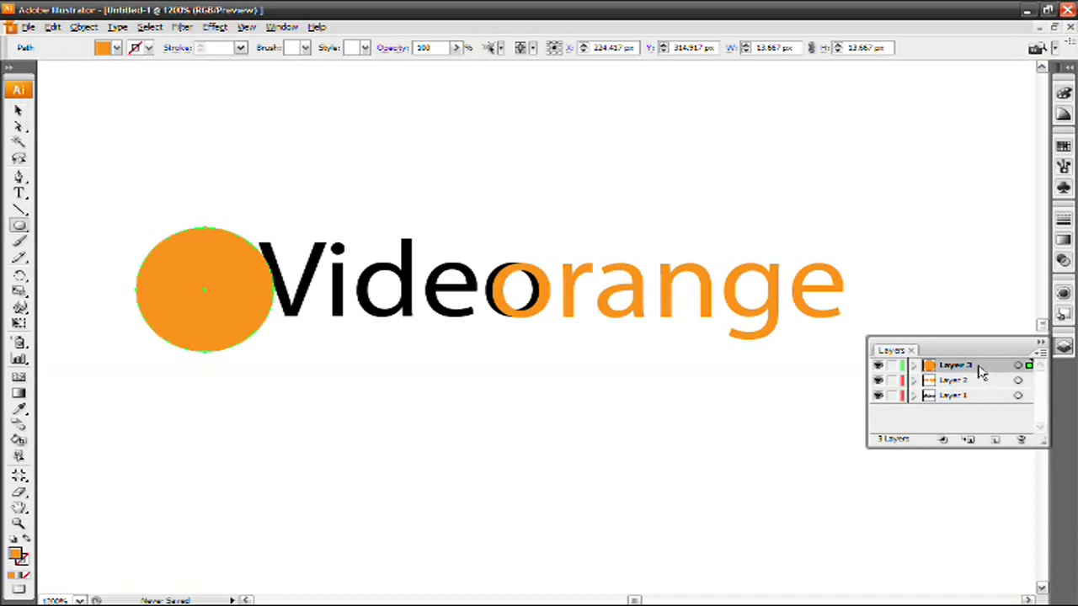
pyautogui.moveTo(980, 374); pyautogui.dragTo(971, 406)
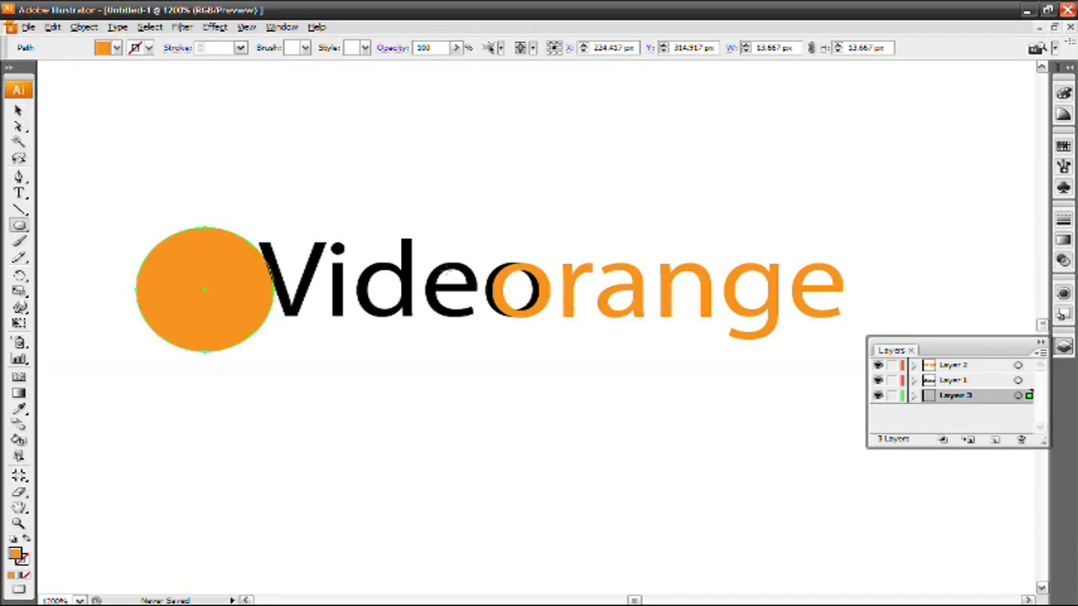
pyautogui.click(18, 111)
pyautogui.moveTo(202, 271); pyautogui.dragTo(217, 272)
pyautogui.click(288, 172)
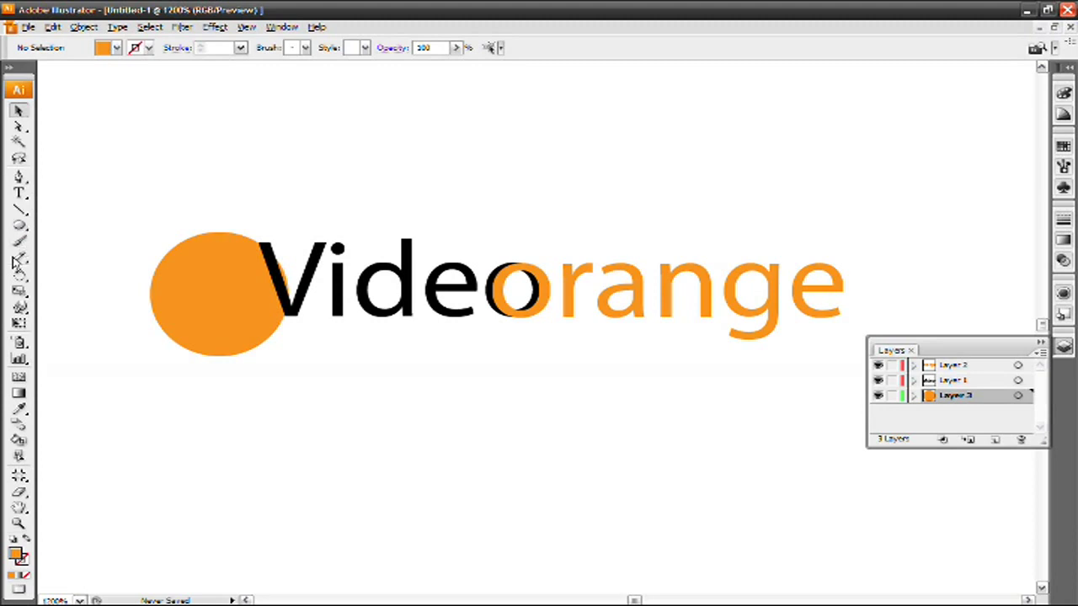
pyautogui.click(18, 493)
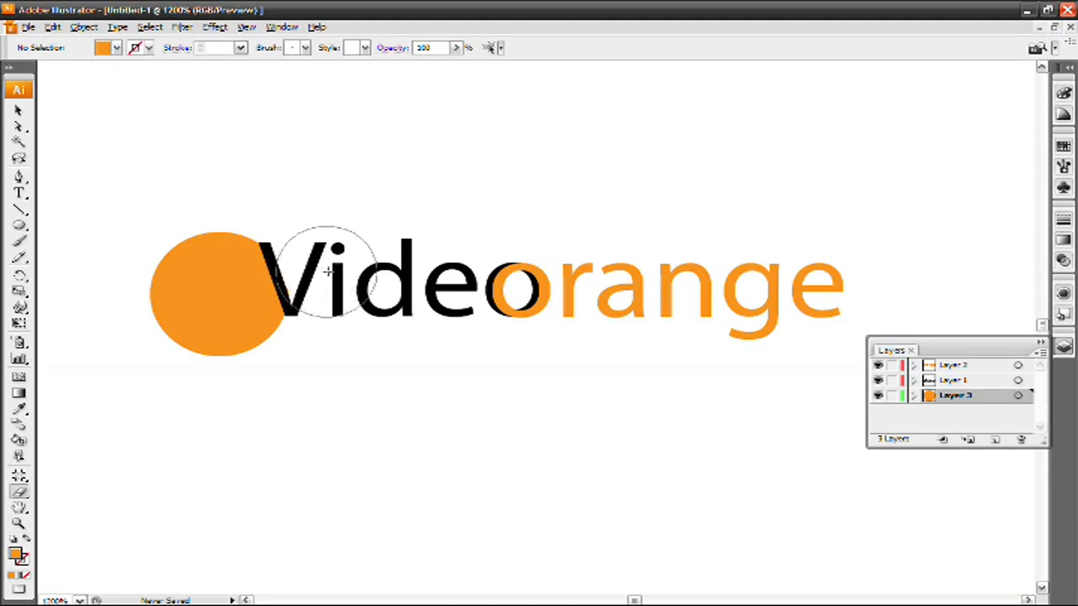
pyautogui.click(19, 110)
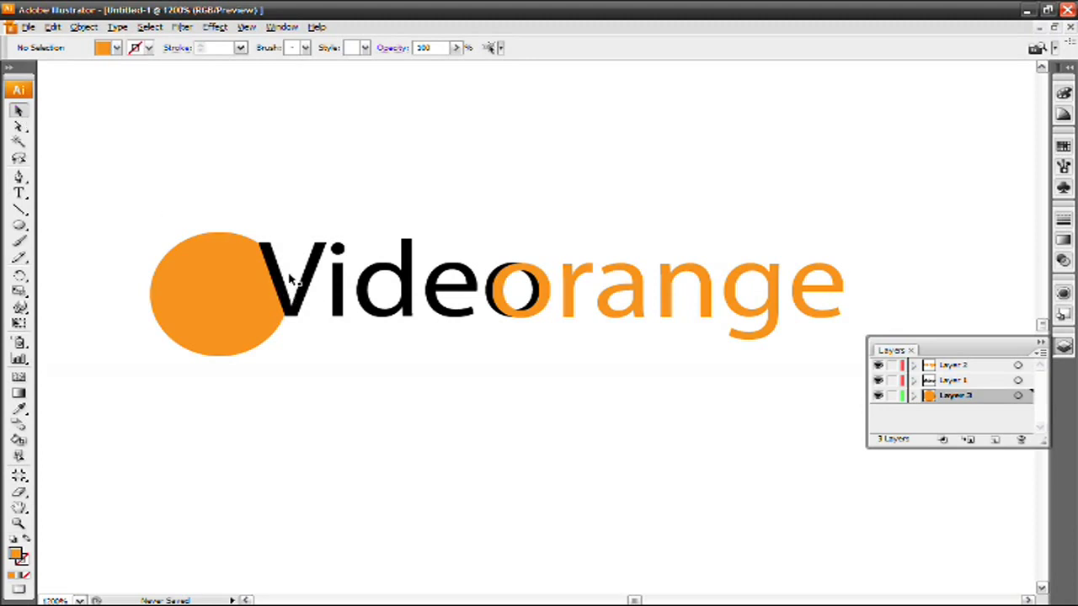
pyautogui.click(213, 294)
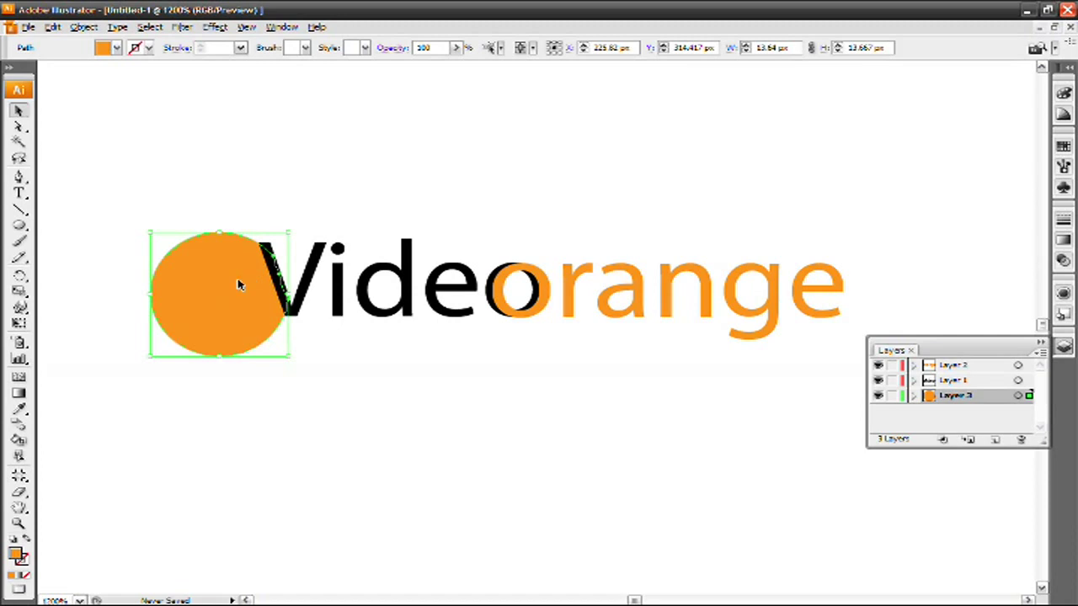
pyautogui.click(309, 212)
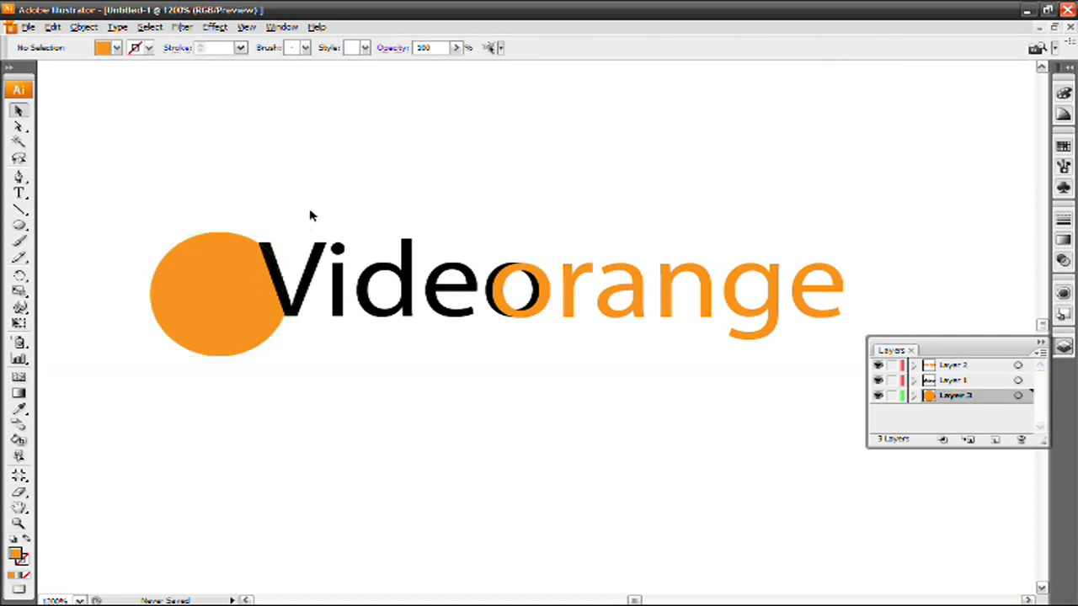
pyautogui.click(18, 178)
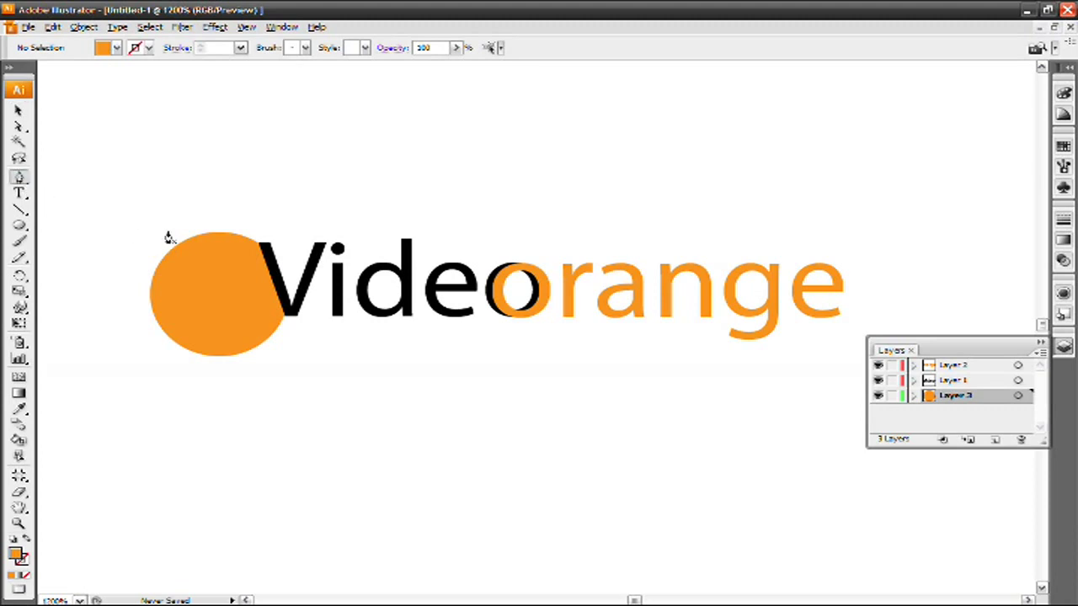
# On a new Layer 4, draw a small orange stem shape at the circle's top edge
pyautogui.click(997, 441)
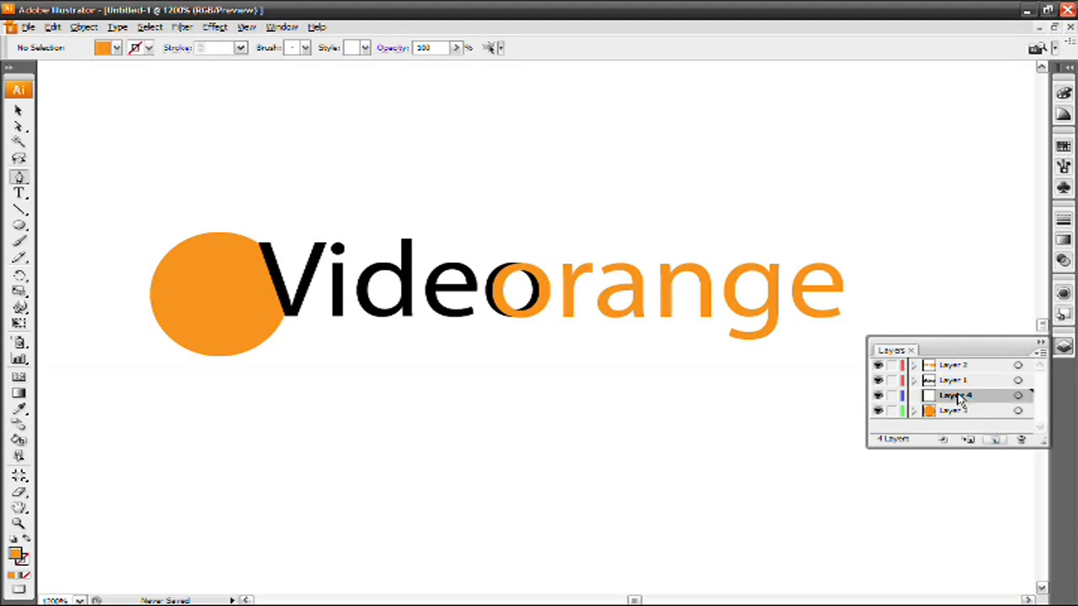
pyautogui.moveTo(215, 238); pyautogui.dragTo(238, 221)
pyautogui.click(199, 218)
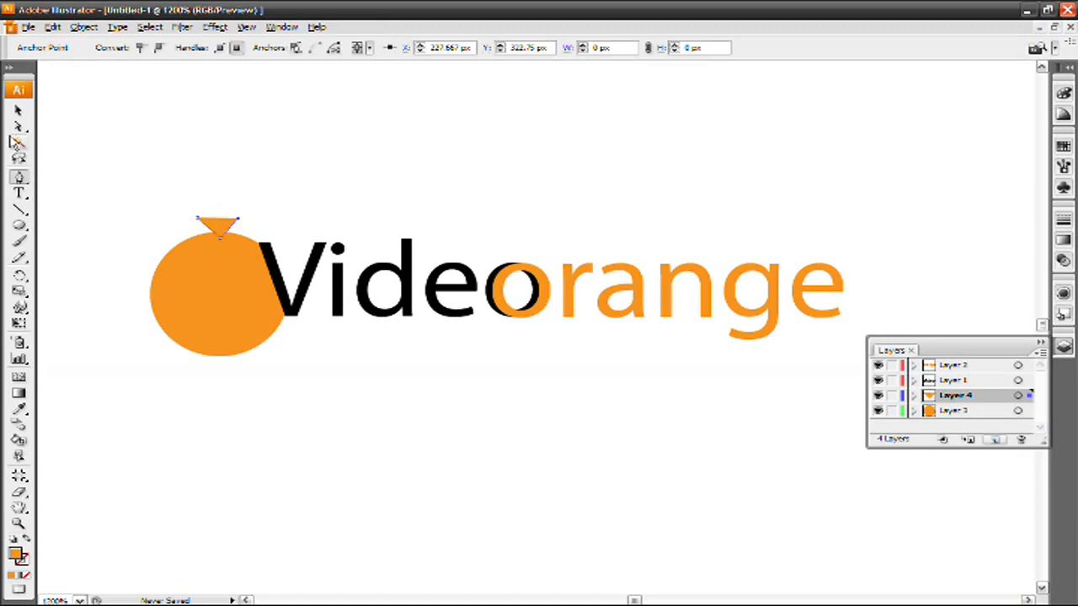
# Tilt the stem slightly on top of the circle
pyautogui.click(18, 111)
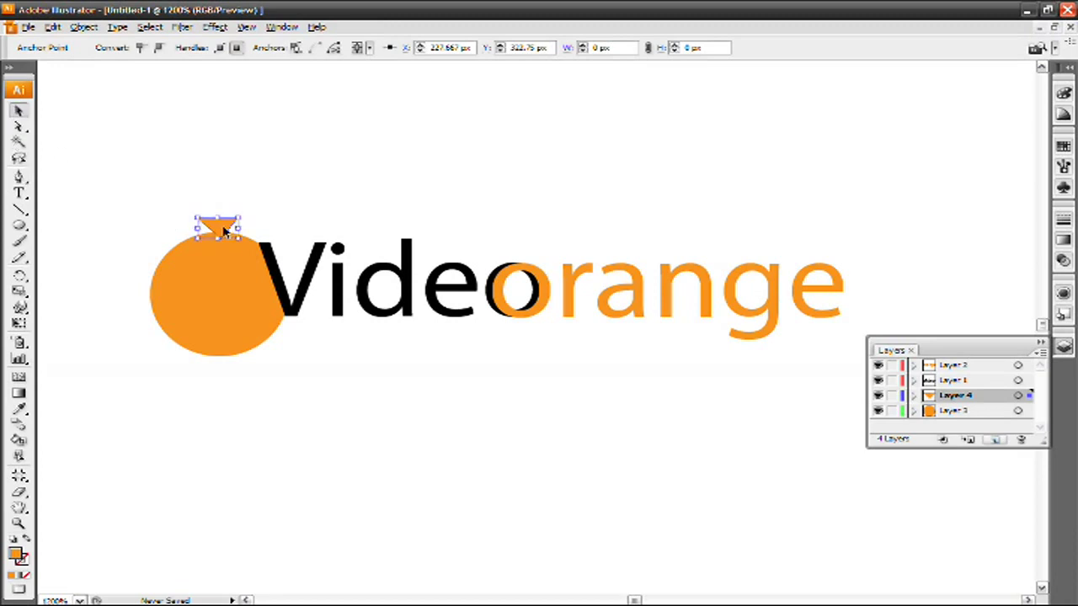
pyautogui.click(354, 217)
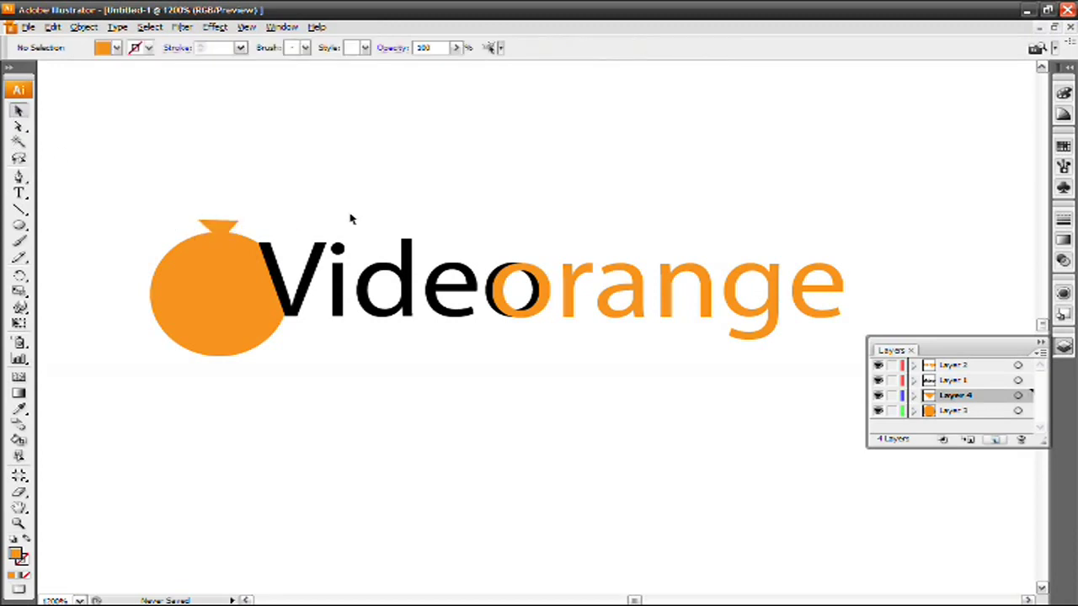
pyautogui.click(216, 228)
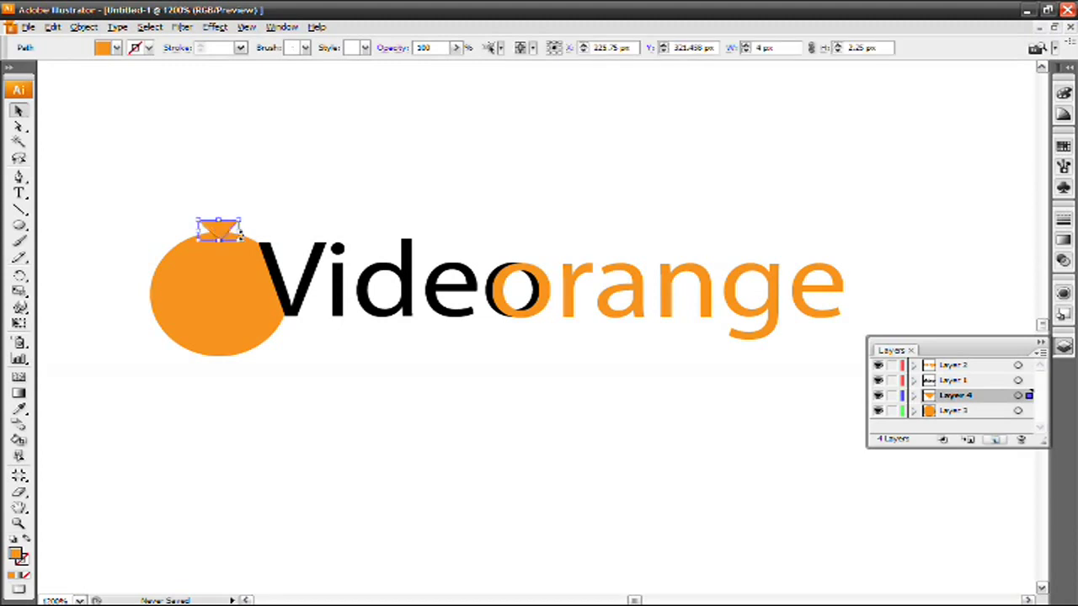
pyautogui.moveTo(243, 239); pyautogui.dragTo(237, 238)
pyautogui.click(312, 222)
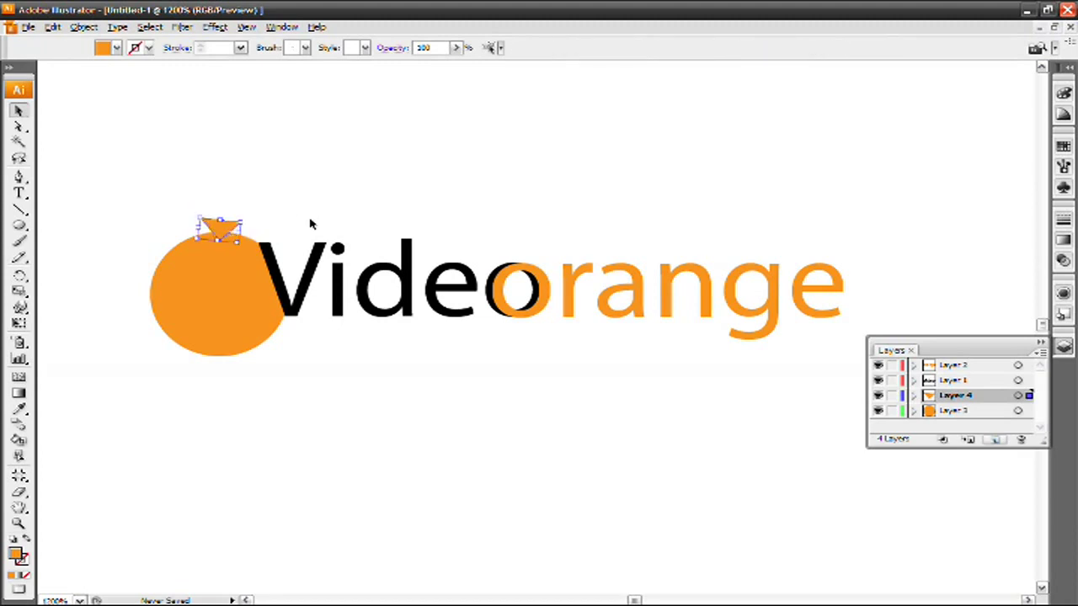